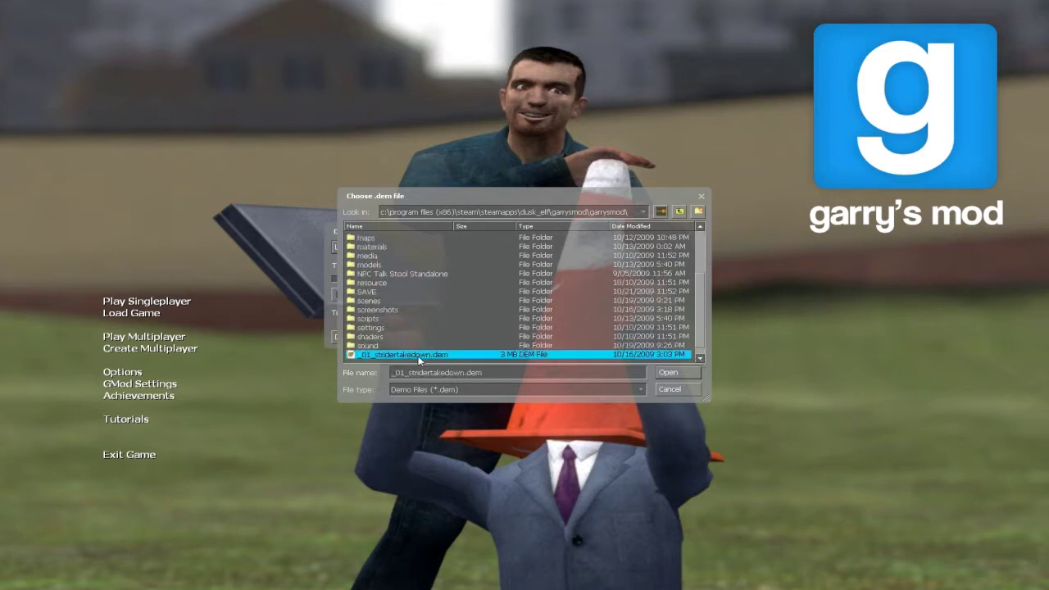
Load the demo file _01_stridertakedown.dem and pause its playback about 13 seconds in, keeping the playback window clear of the scene's edge
left_click(677, 374)
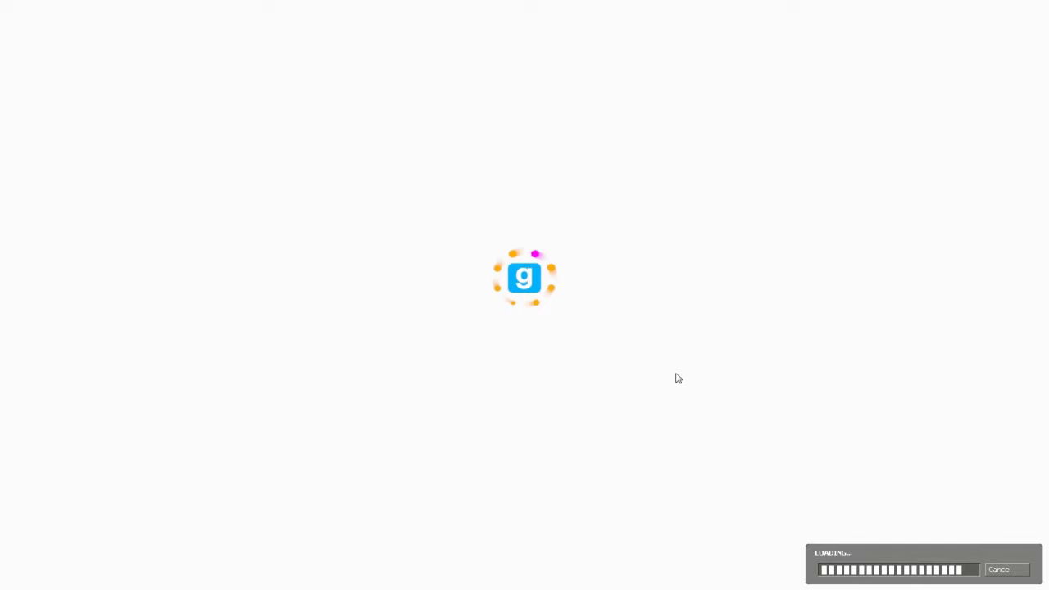
key("q")
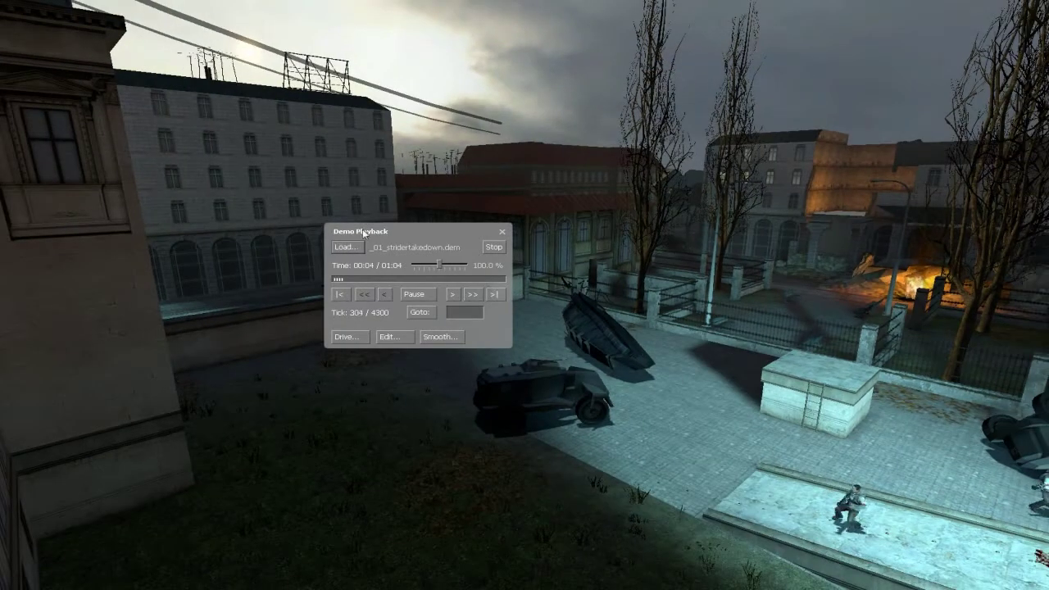
left_click_drag(363, 234, 74, 296)
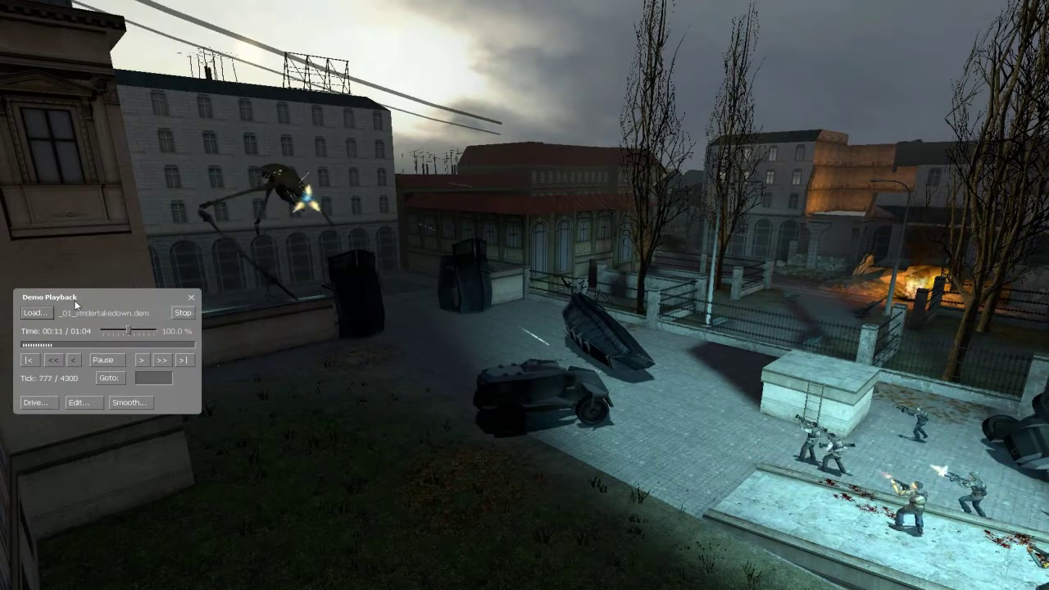
left_click(103, 360)
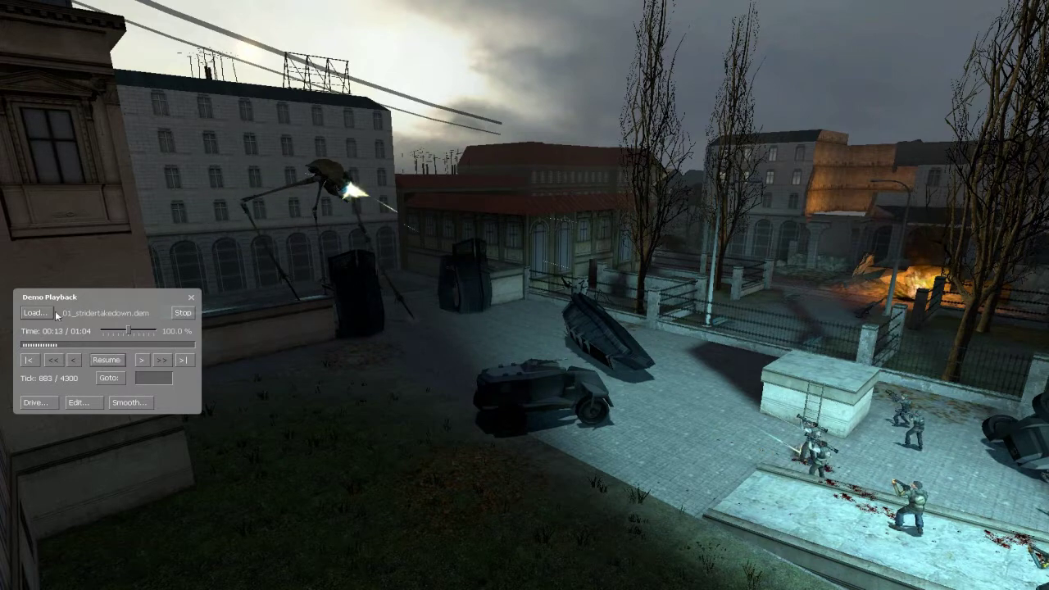
left_click_drag(55, 303, 175, 202)
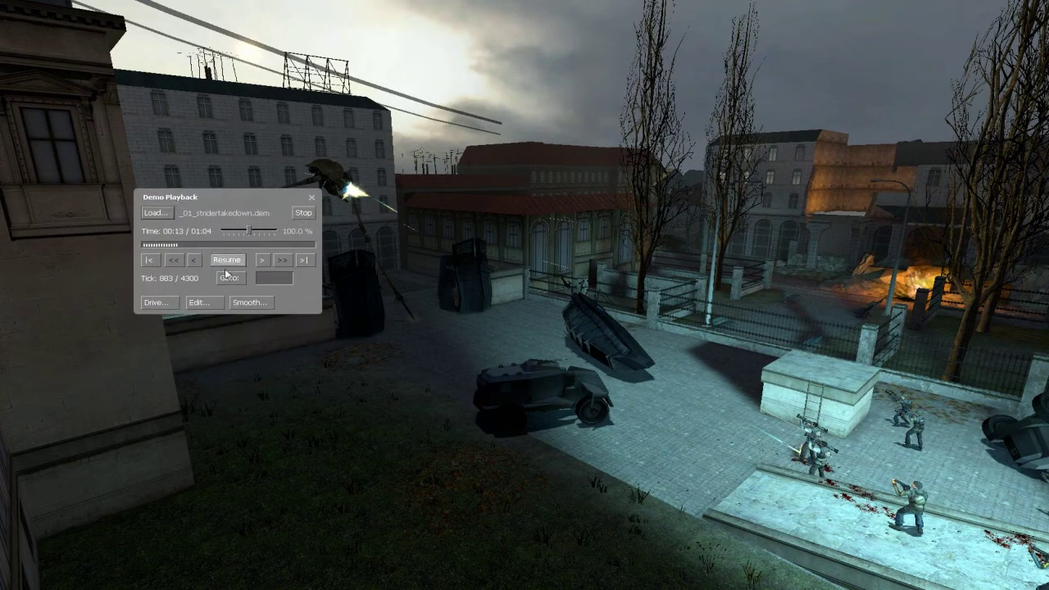
Open the Demo Smoother, reload its smoothing info and select ticks 300 to 3000, placing the window above the playback controls
left_click(243, 305)
left_click_drag(137, 238, 383, 200)
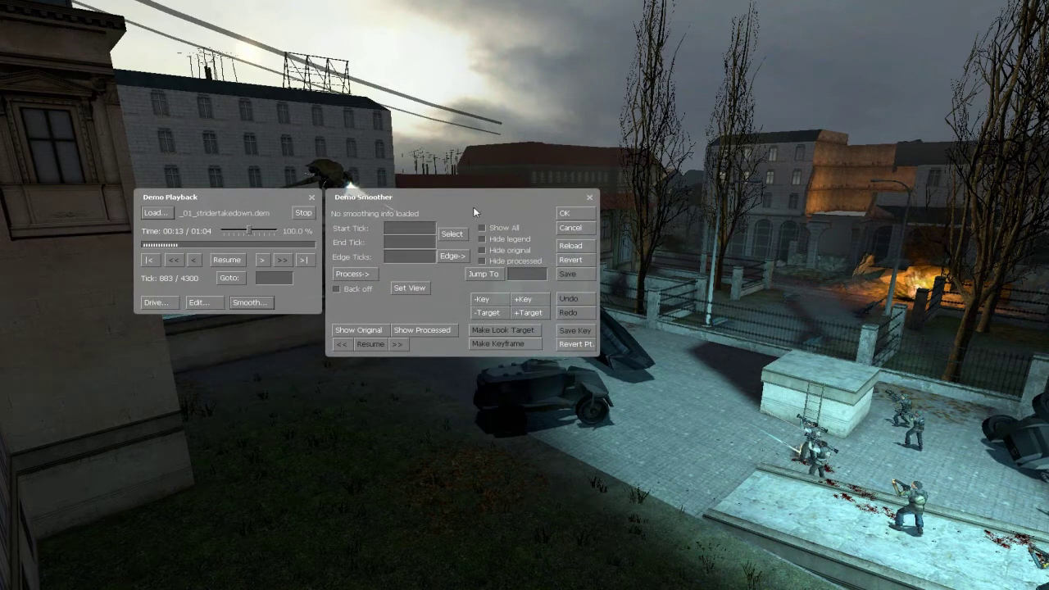
left_click(572, 247)
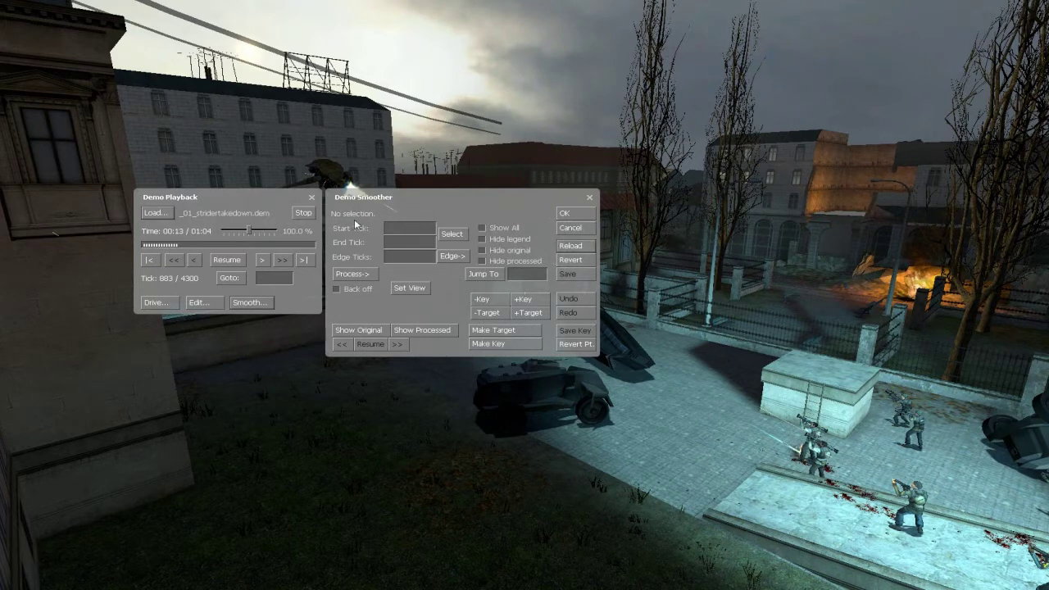
left_click(385, 233)
left_click(451, 234)
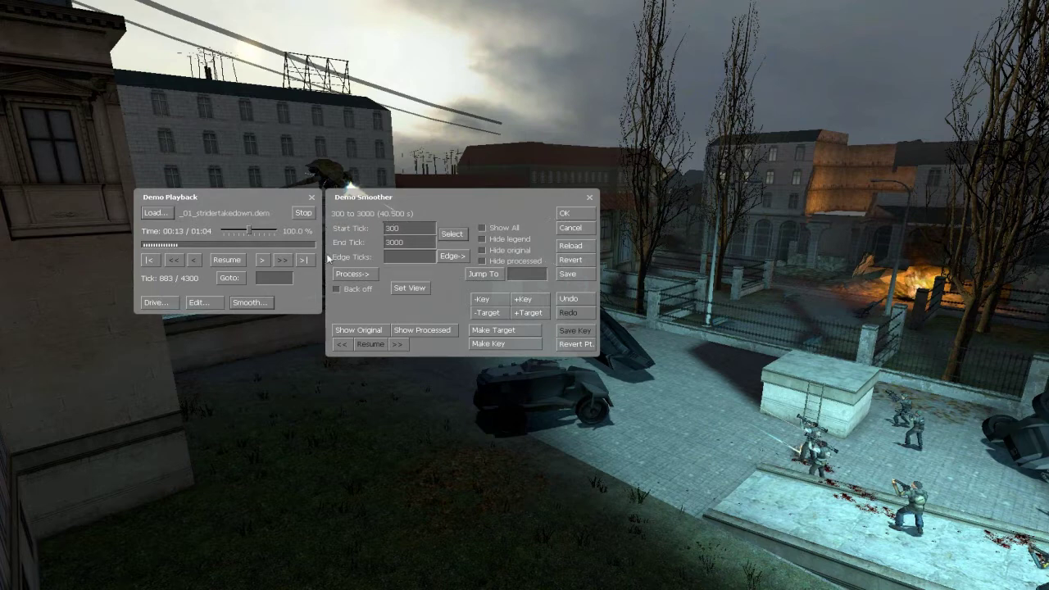
left_click_drag(358, 198, 149, 29)
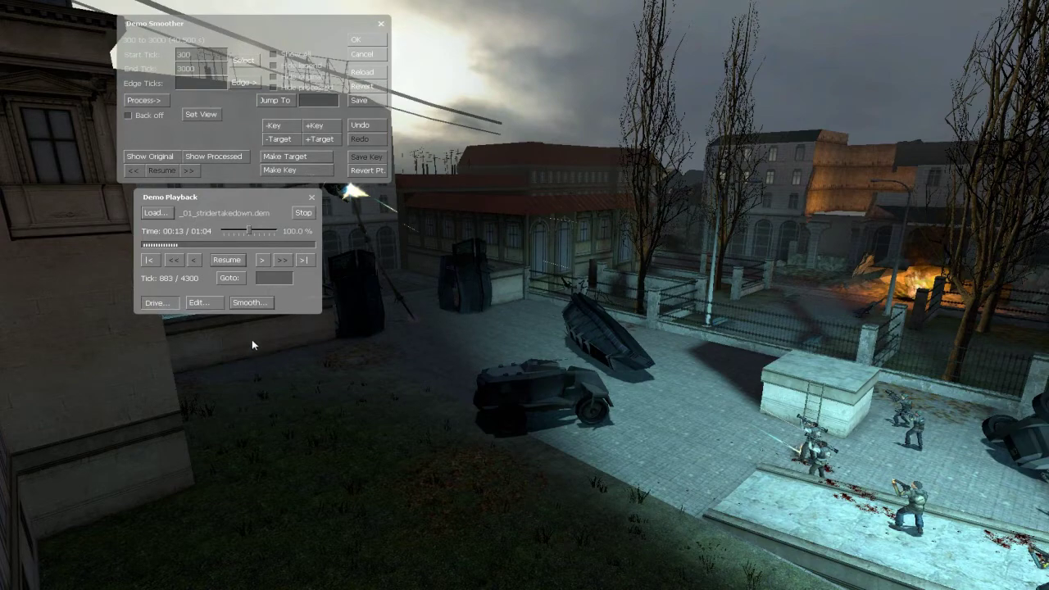
Jump the Demo Smoother to 400 and step back until it stands at tick 400
mouse_move(527, 322)
left_mouse_down()
mouse_move(606, 328)
mouse_move(524, 316)
left_mouse_up()
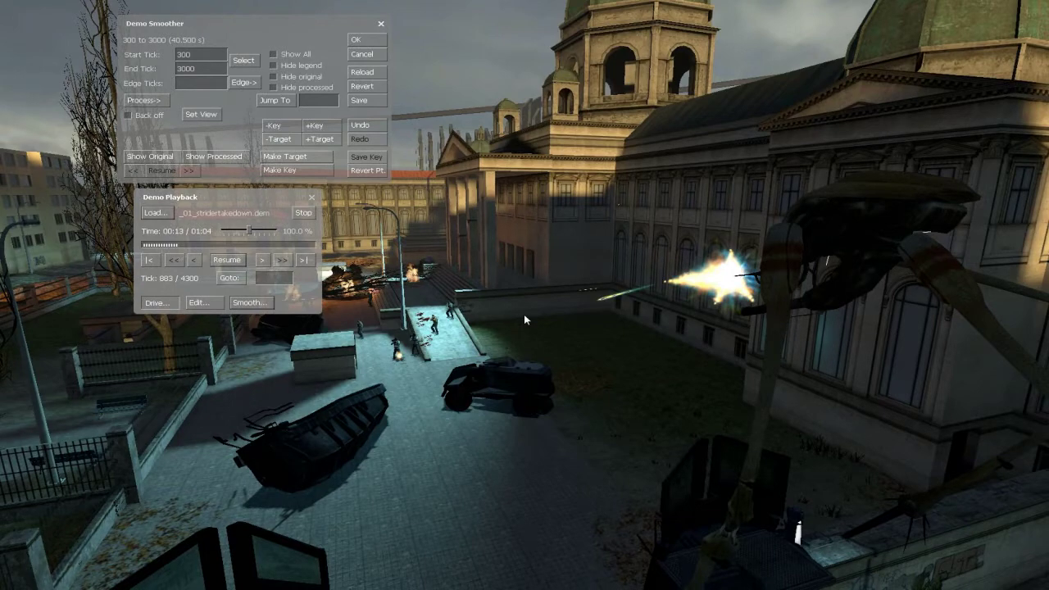
left_click_drag(162, 26, 163, 26)
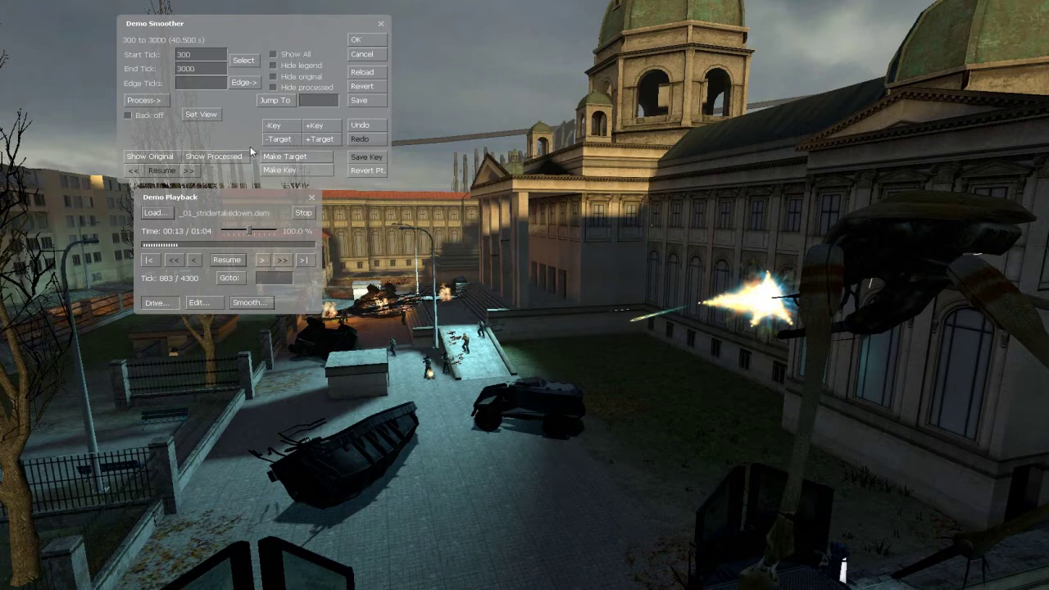
left_click(274, 100)
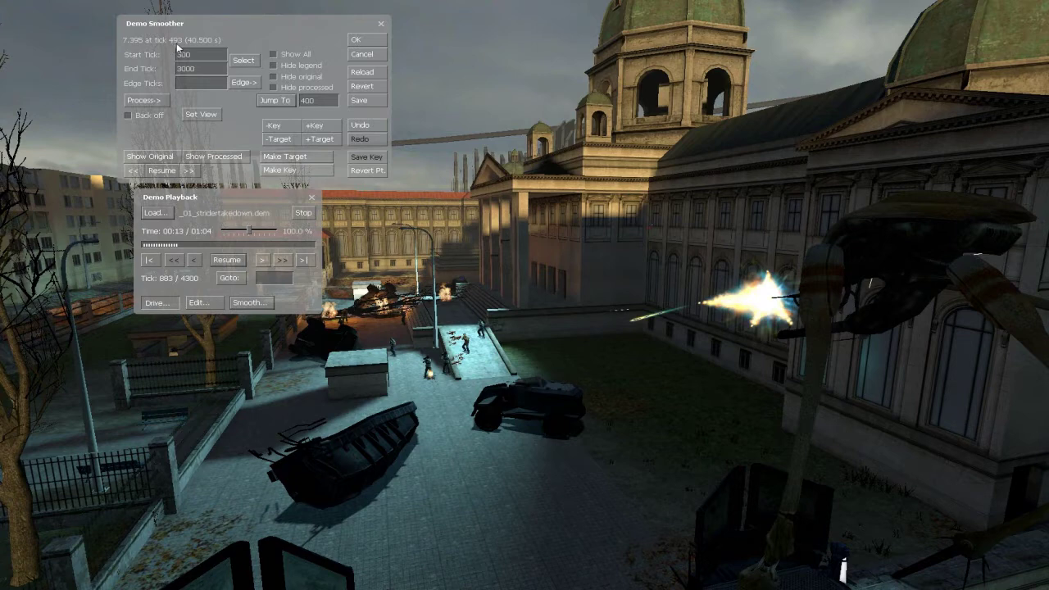
left_click(136, 171)
left_click(135, 170)
left_click(134, 171)
left_click(135, 171)
left_click(134, 170)
left_click(135, 170)
left_click(136, 171)
left_click(136, 171)
left_click(136, 172)
left_click(136, 171)
left_click(136, 171)
left_click(136, 171)
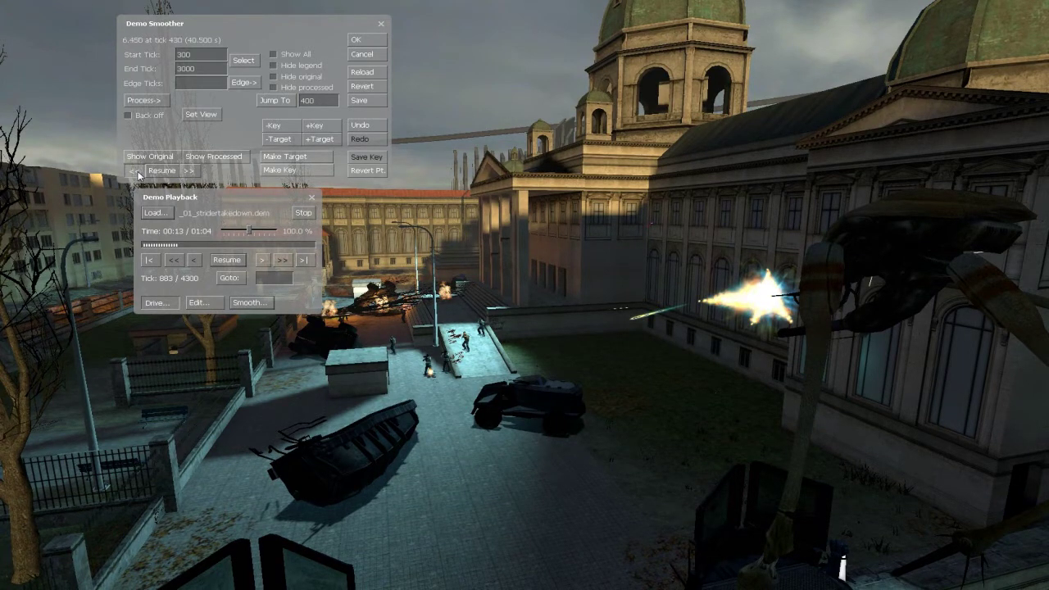
left_click(136, 172)
left_click(136, 171)
left_click(136, 172)
left_click(136, 171)
left_click(136, 171)
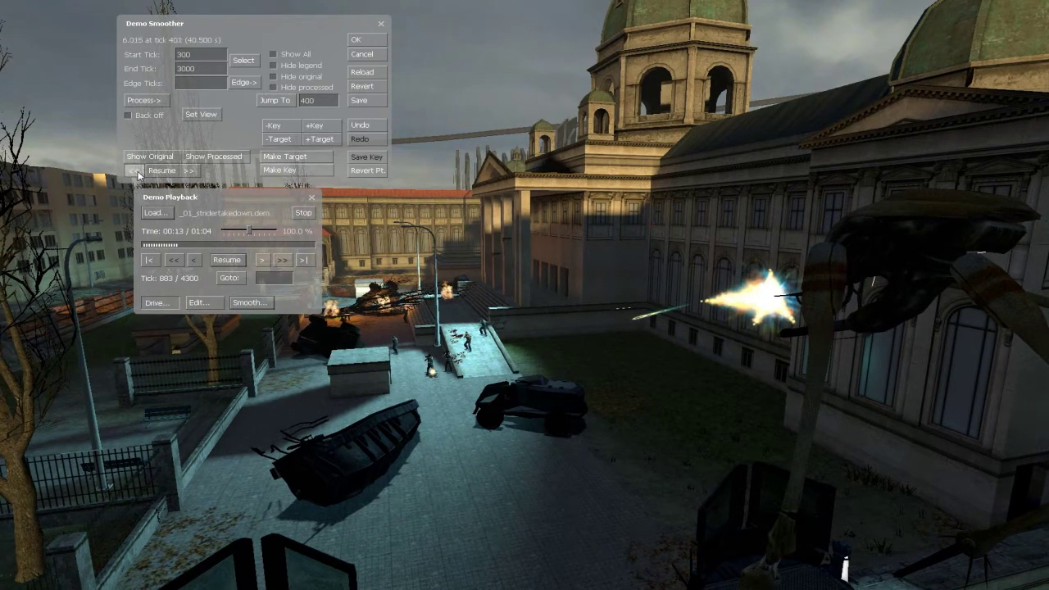
Make a camera key at tick 400 from the elevated street view facing the strider and the museum, and save it
left_click_drag(494, 286, 494, 286)
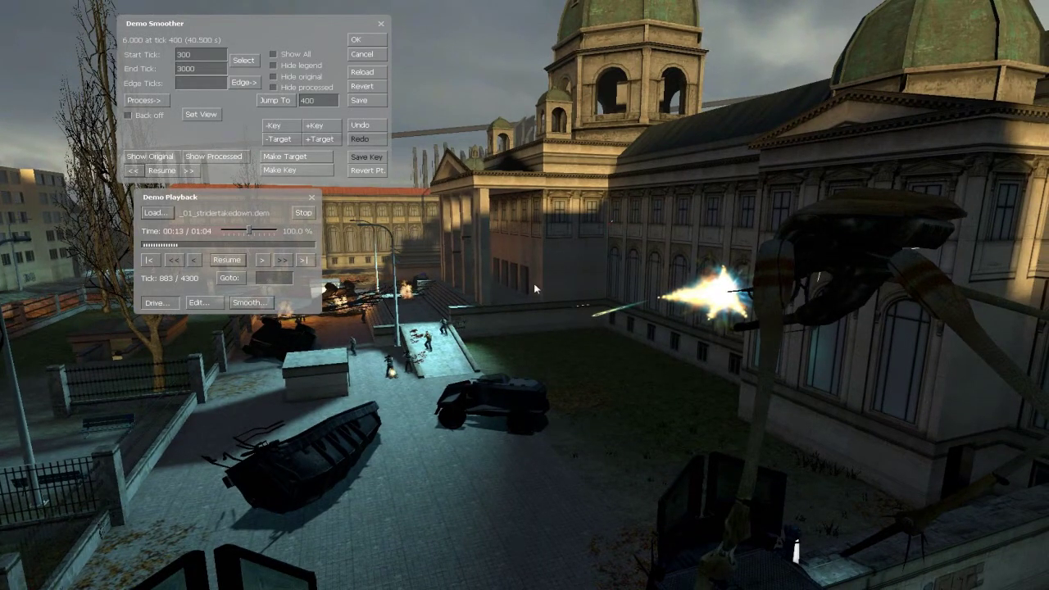
left_click(296, 173)
left_click(363, 158)
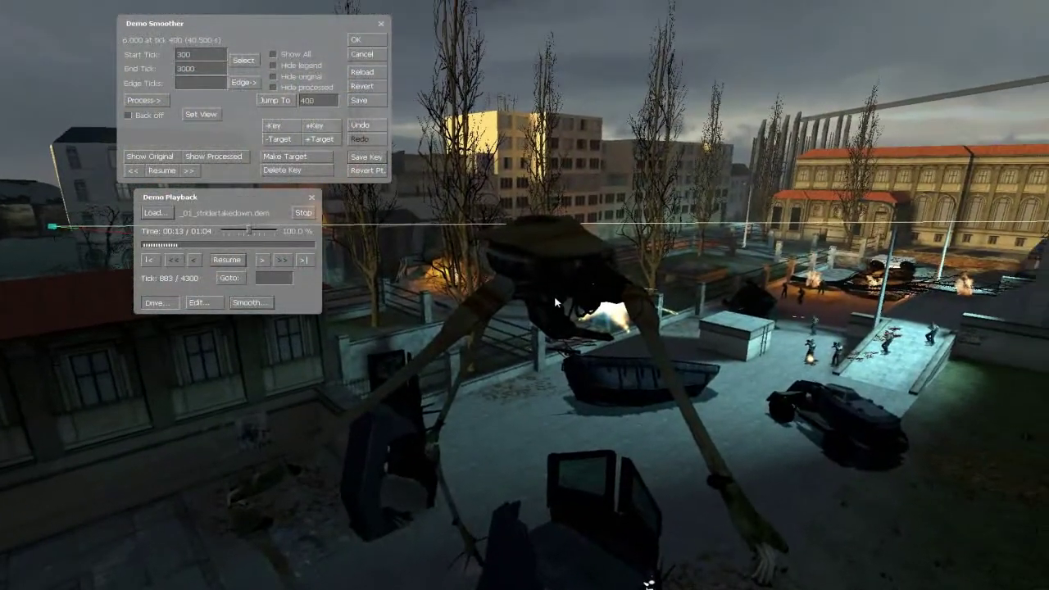
Move the smoother to tick 1250 and make a camera key from the elevated view behind the strider
left_click(329, 101)
left_click(275, 100)
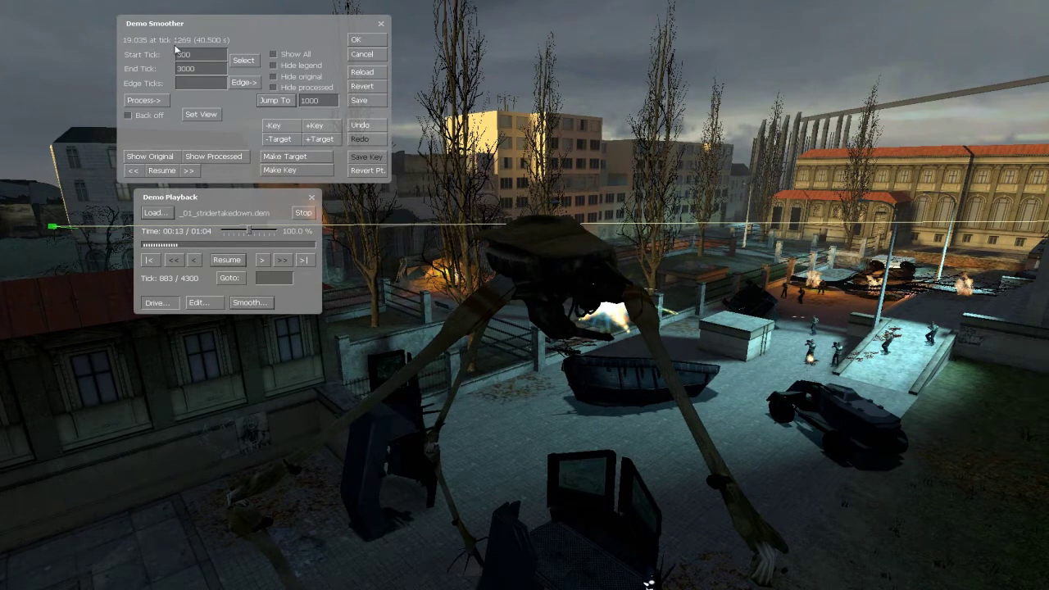
left_click(135, 170)
left_click(135, 170)
left_click(135, 170)
left_click(135, 171)
left_click_drag(656, 245, 655, 245)
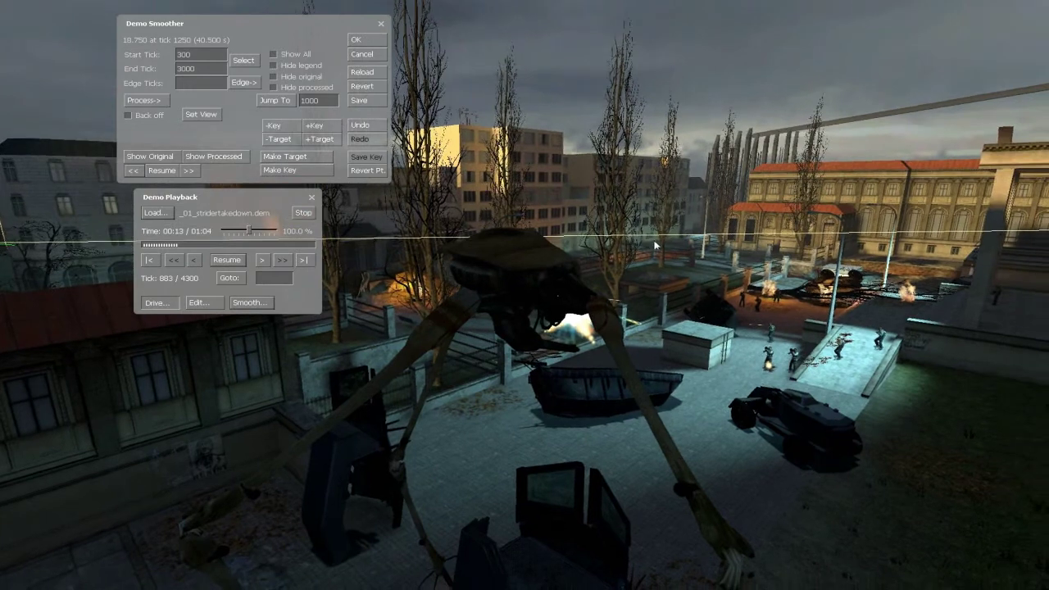
left_click(308, 169)
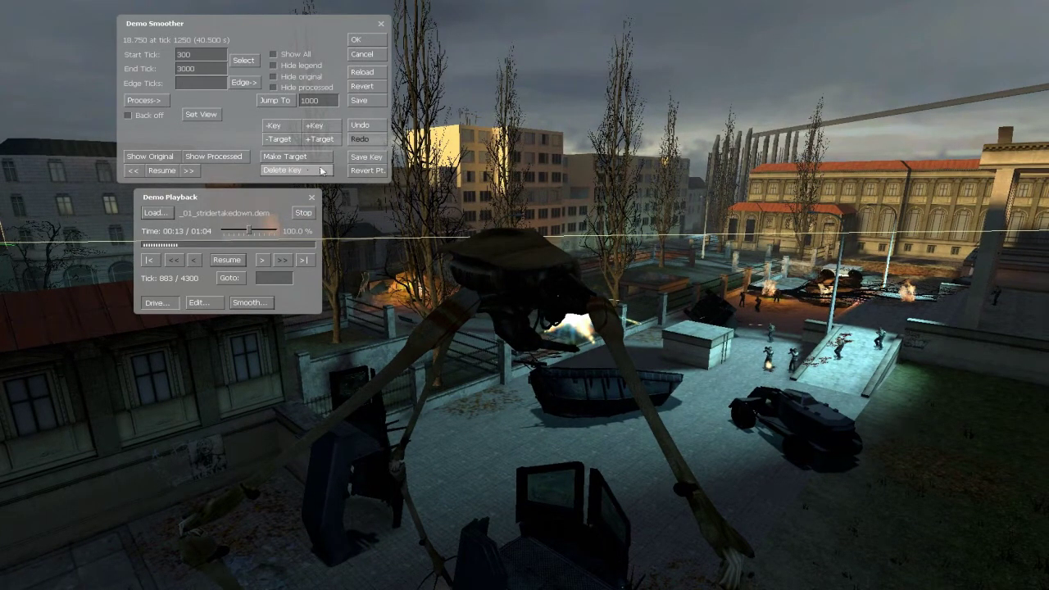
Move the smoother to tick 2500 and make a camera key overlooking the soldiers on the ramp
mouse_move(613, 169)
left_mouse_down()
mouse_move(623, 170)
mouse_move(605, 167)
left_mouse_up()
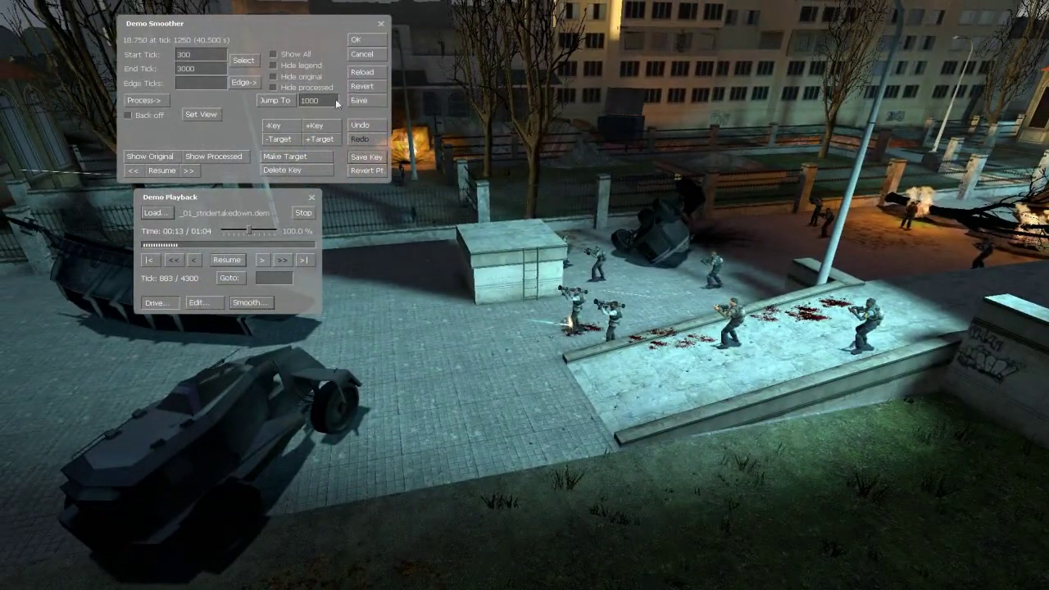
left_click(322, 101)
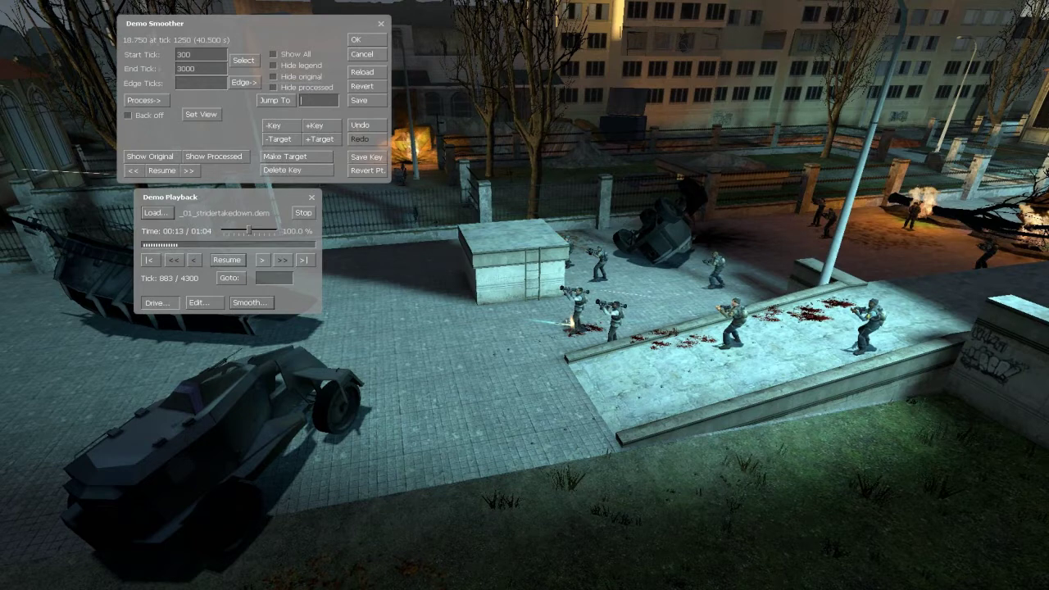
left_click(278, 102)
left_click_drag(503, 178, 526, 183)
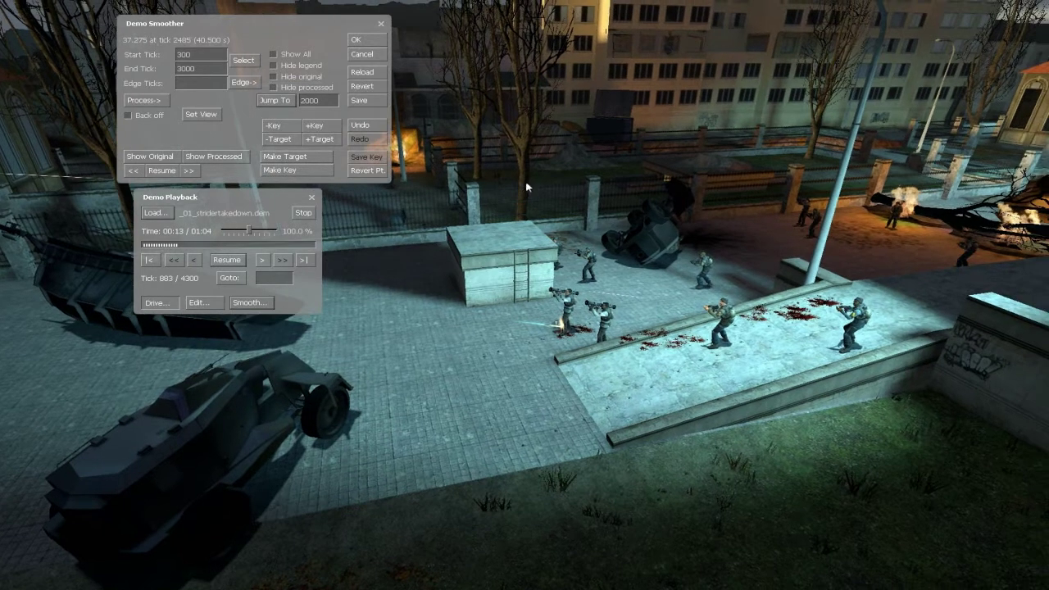
left_click(190, 174)
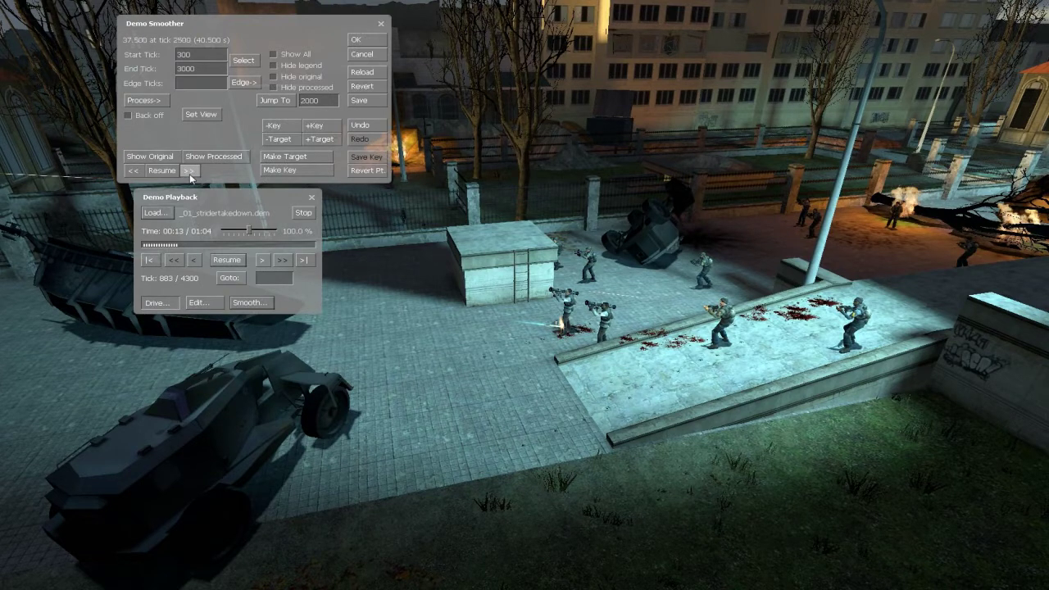
left_click(282, 173)
Step to tick 2501, just past the last key, and process the selected ticks with Spline Origin
mouse_move(583, 159)
left_mouse_down()
mouse_move(563, 156)
mouse_move(583, 161)
left_mouse_up()
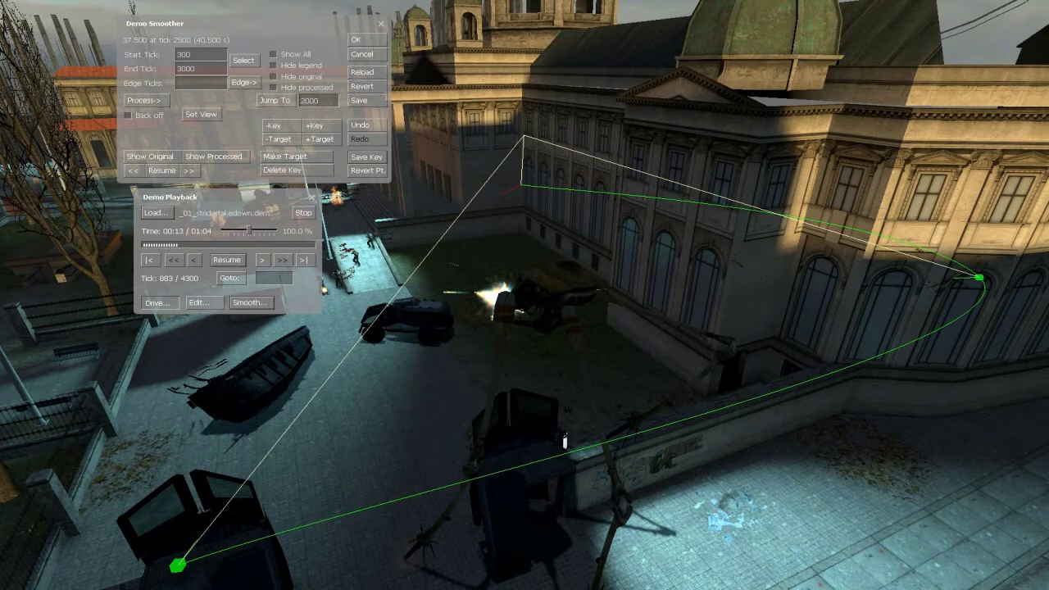
left_click(133, 171)
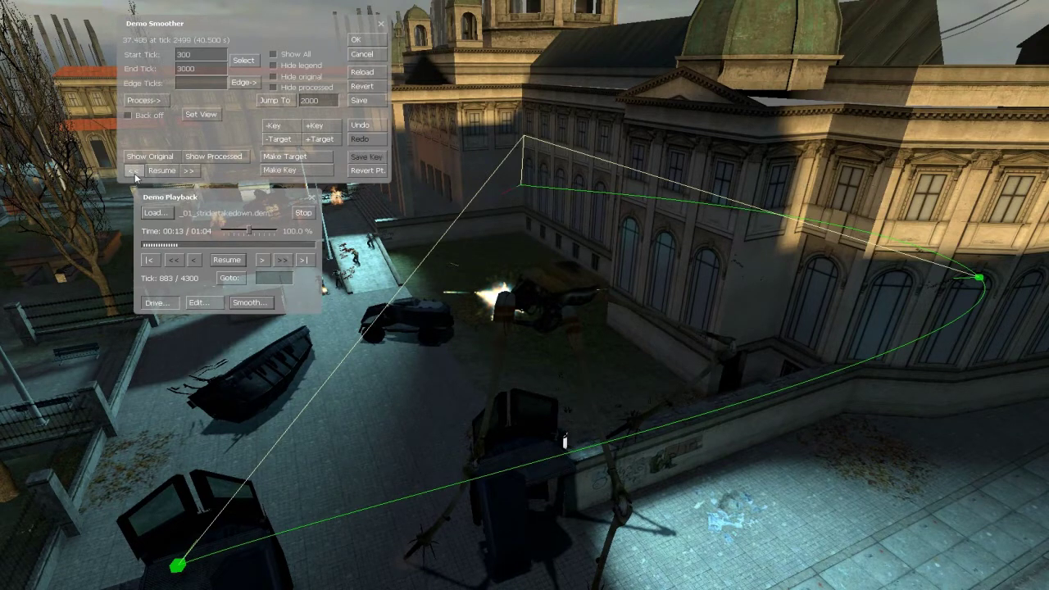
left_click(189, 172)
left_click(189, 172)
left_click(155, 100)
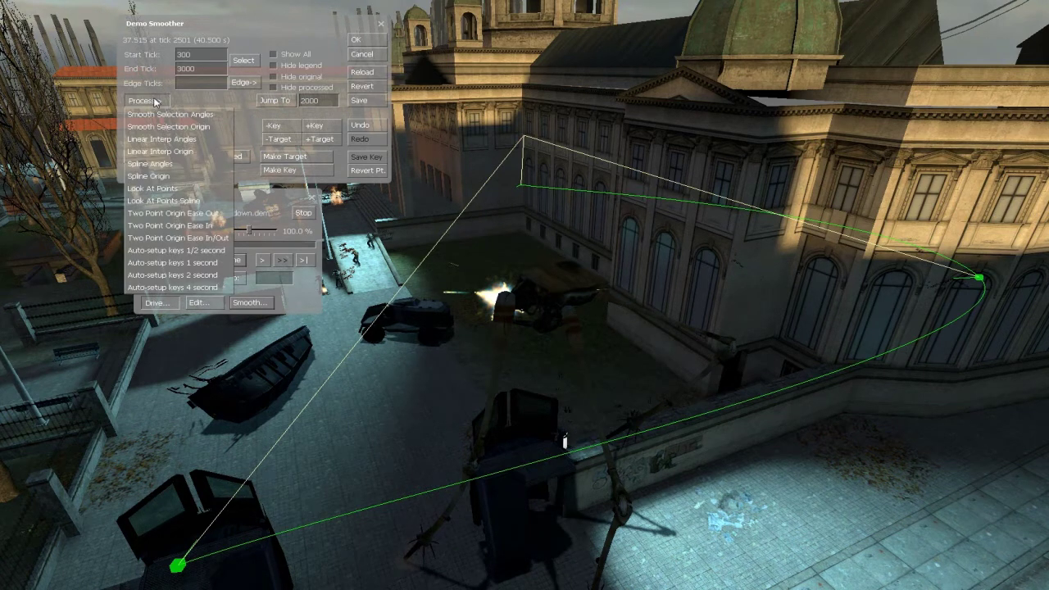
left_click(152, 177)
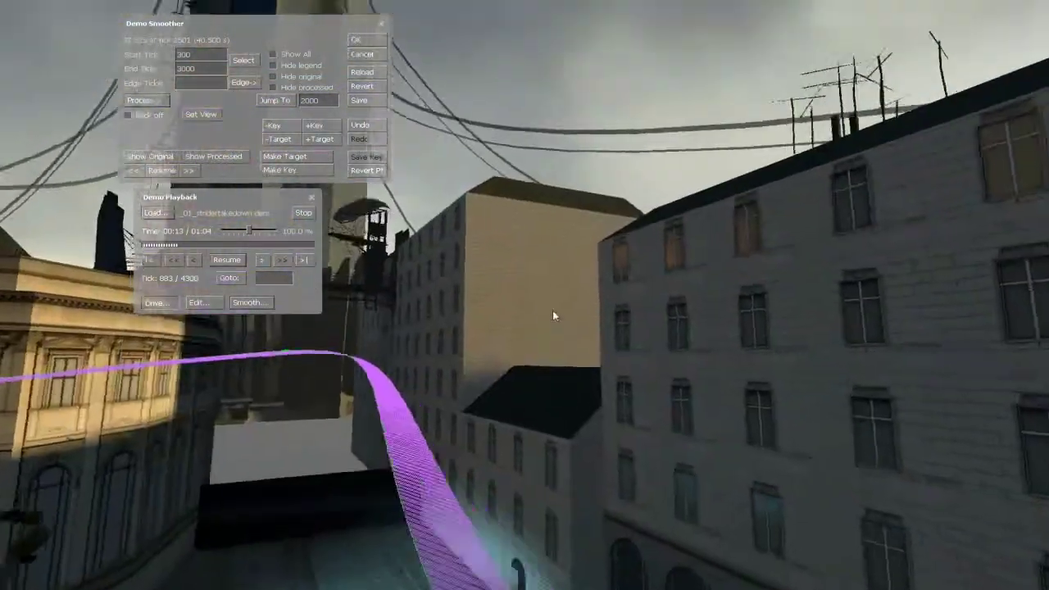
Process the selected ticks with Spline Angles, save the smoothed demo and close the Demo Smoother
mouse_move(553, 312)
left_mouse_down()
mouse_move(563, 314)
mouse_move(554, 311)
left_mouse_up()
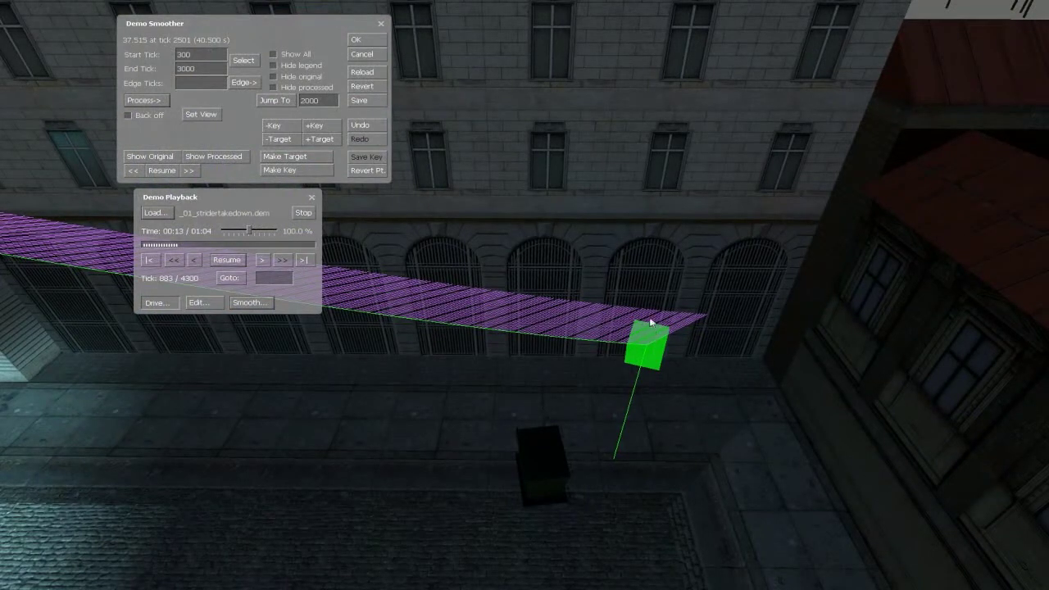
mouse_move(538, 250)
left_mouse_down()
mouse_move(523, 244)
mouse_move(551, 254)
left_mouse_up()
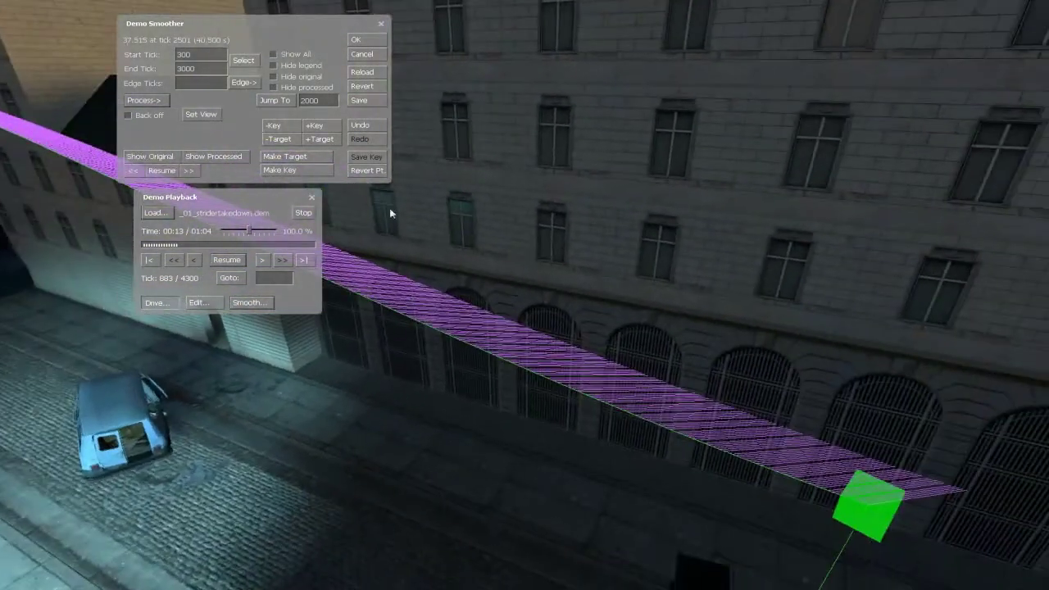
left_click(146, 100)
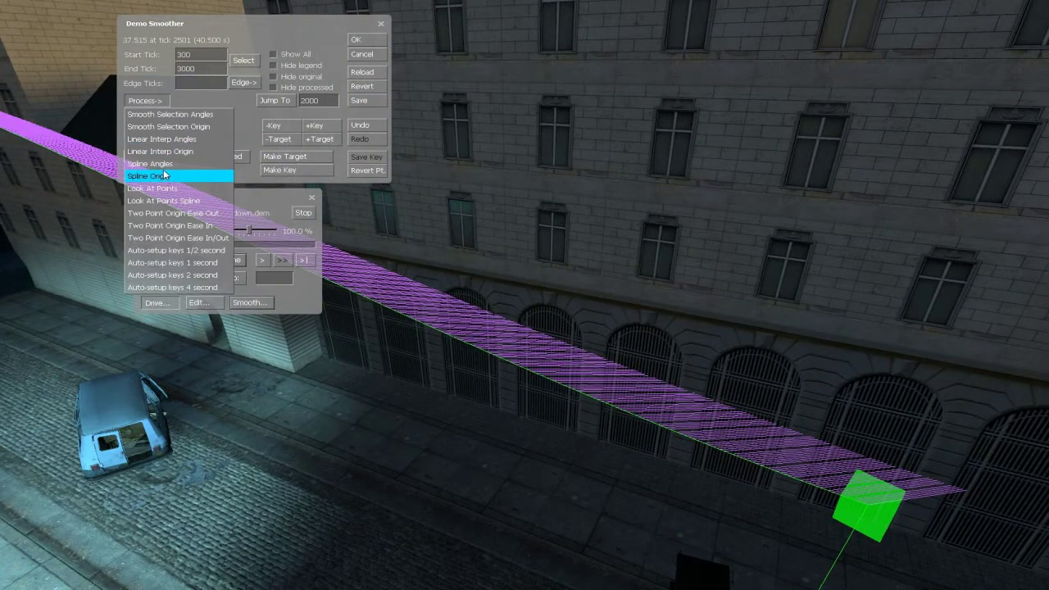
left_click(161, 165)
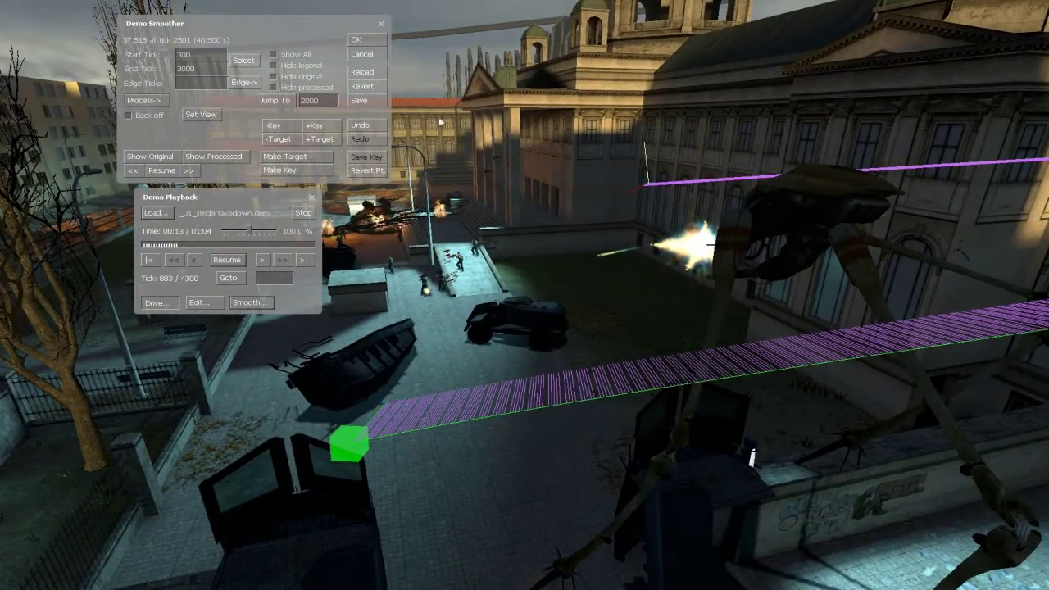
left_click(372, 102)
left_click(381, 24)
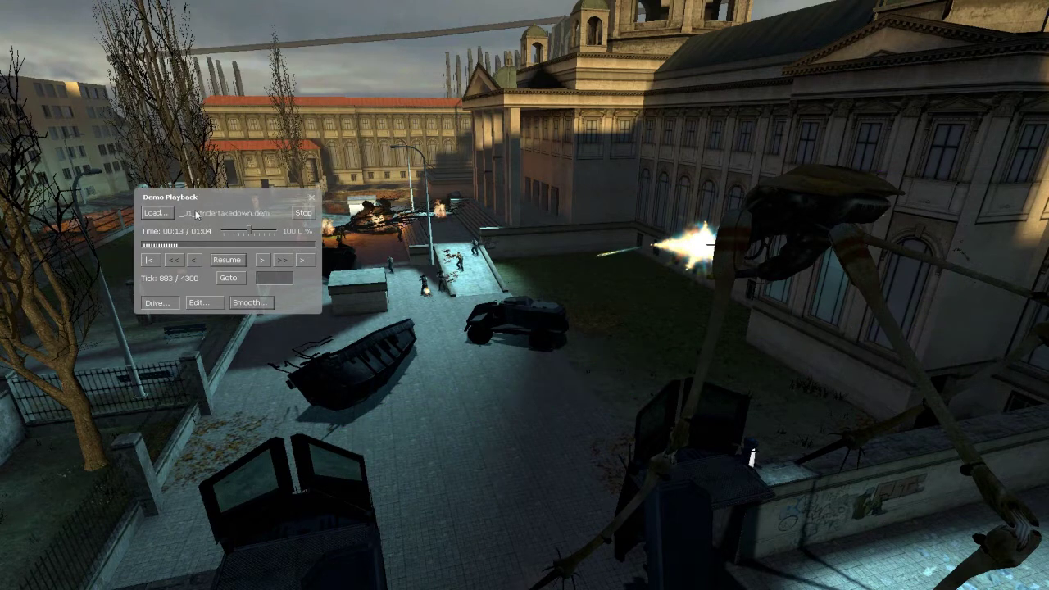
Load the smoothed demo file _01_stridertakedown_smooth.dem and let it play without the spawn menu open
left_click(155, 213)
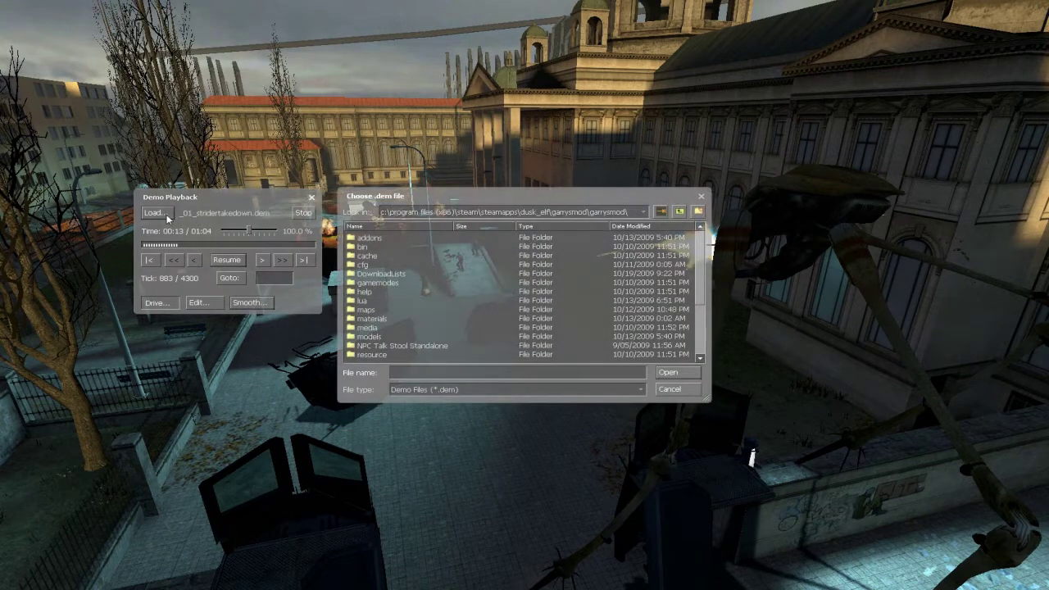
left_click(701, 360)
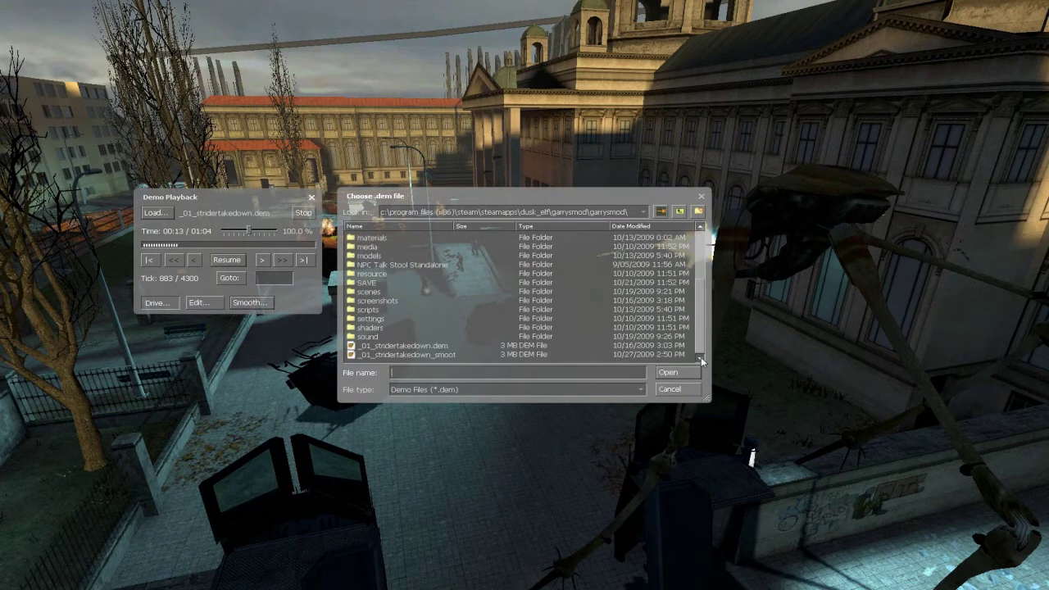
left_click(442, 355)
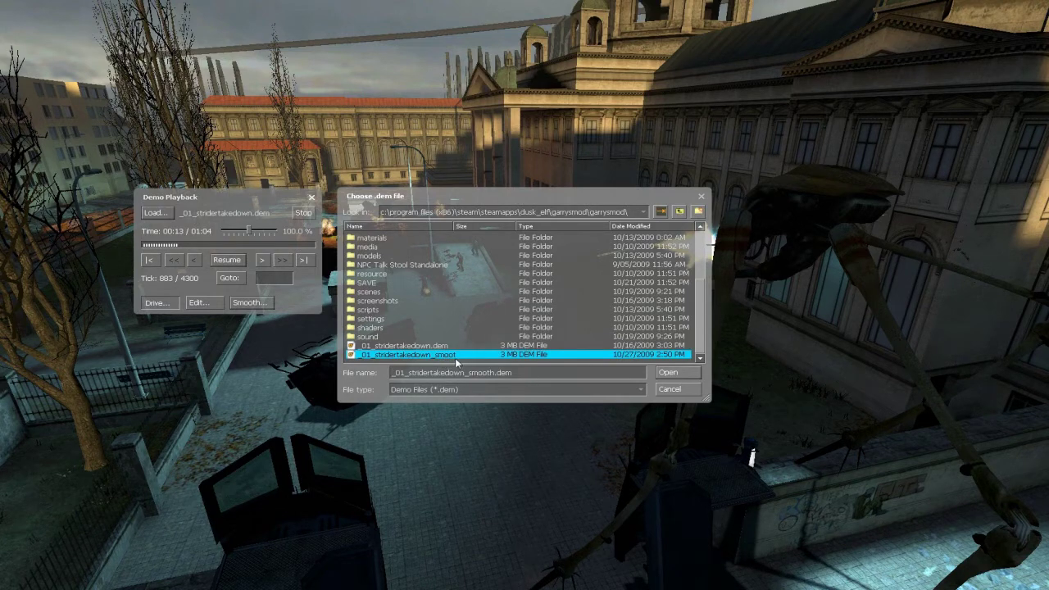
left_click(678, 374)
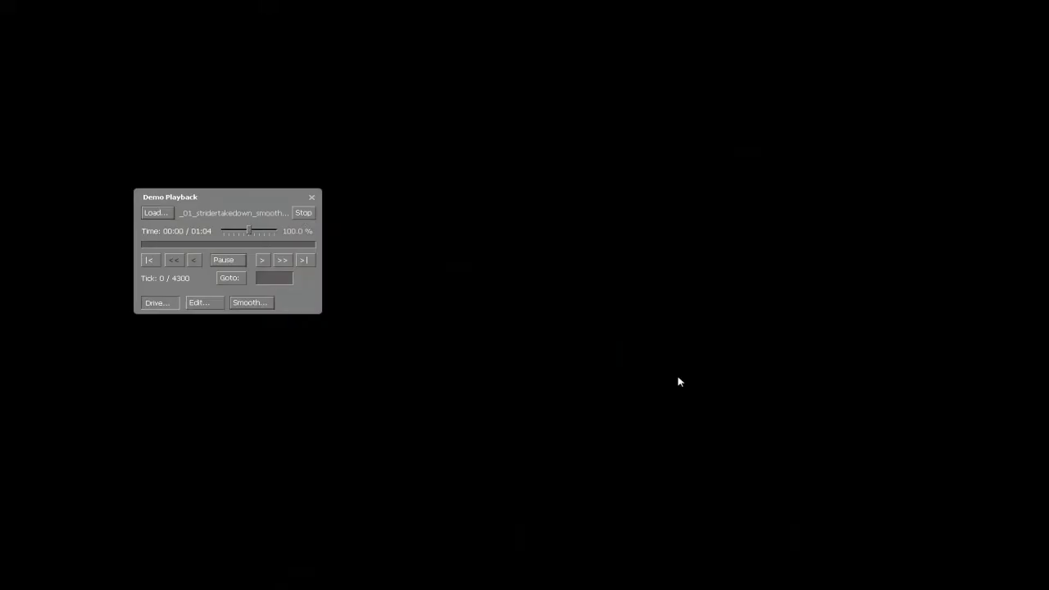
key("q")
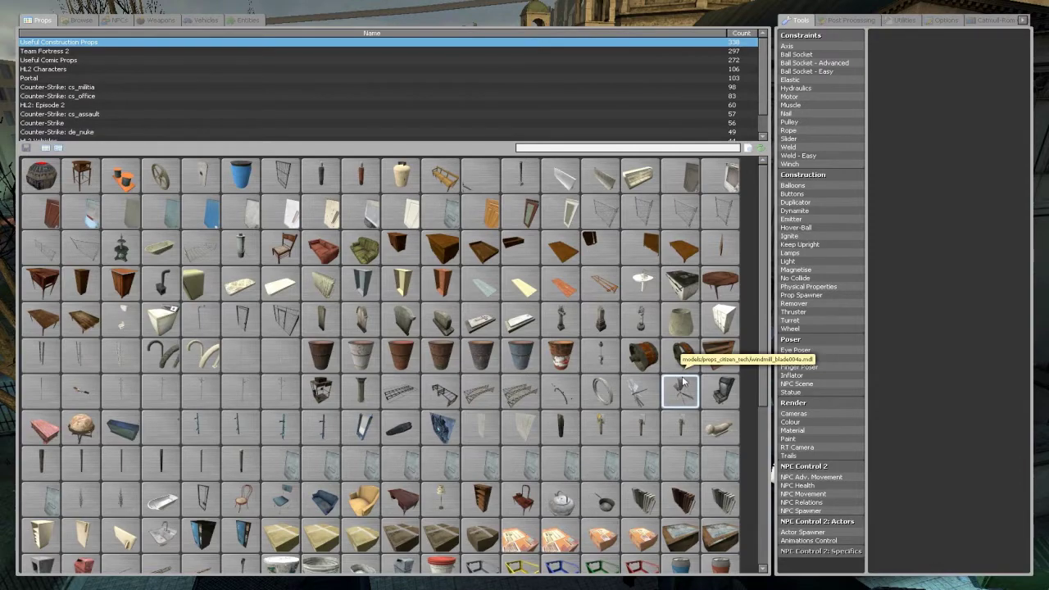
key("q")
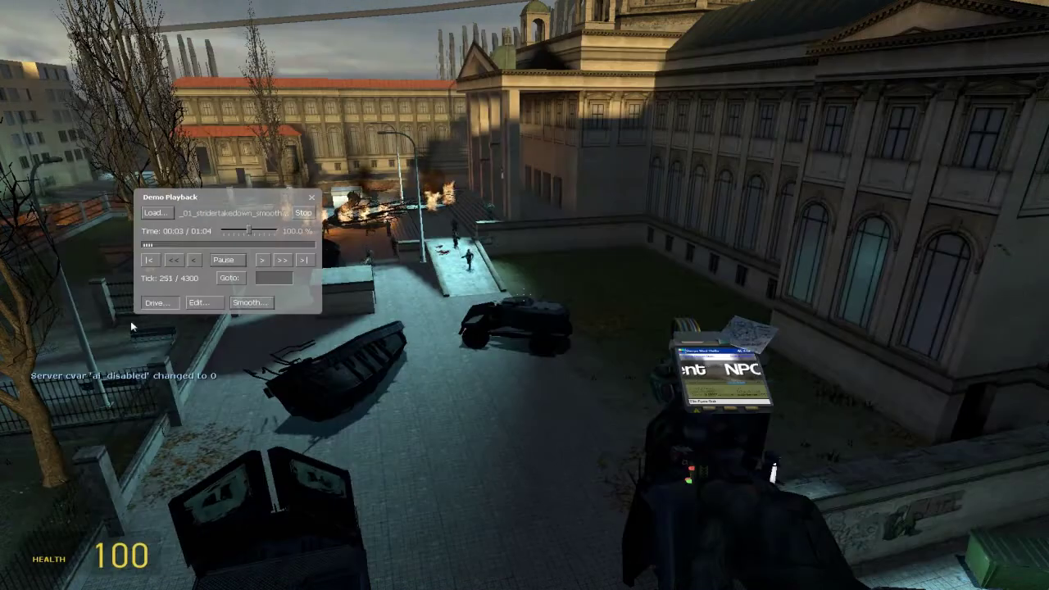